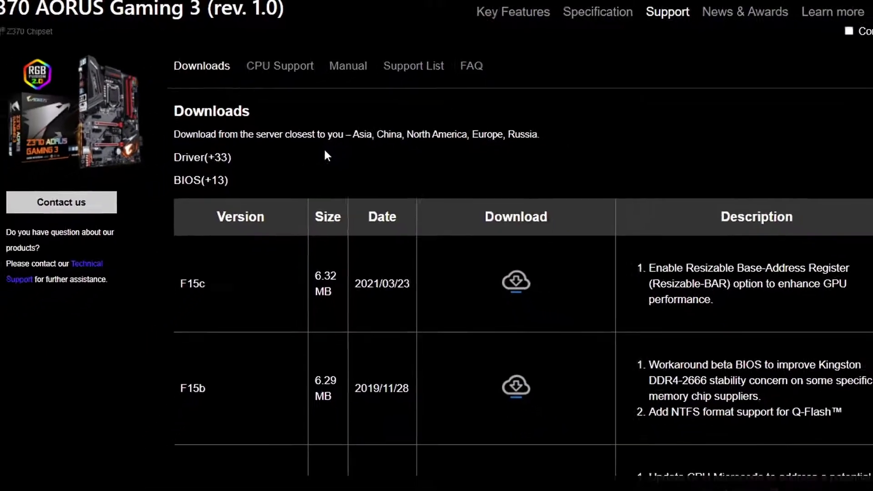
Examine the BIOS versions, release dates and descriptions listed on the Z370 AORUS Gaming 3 downloads page
scroll(342, 139, "down", 1)
scroll(342, 139, "up", 1)
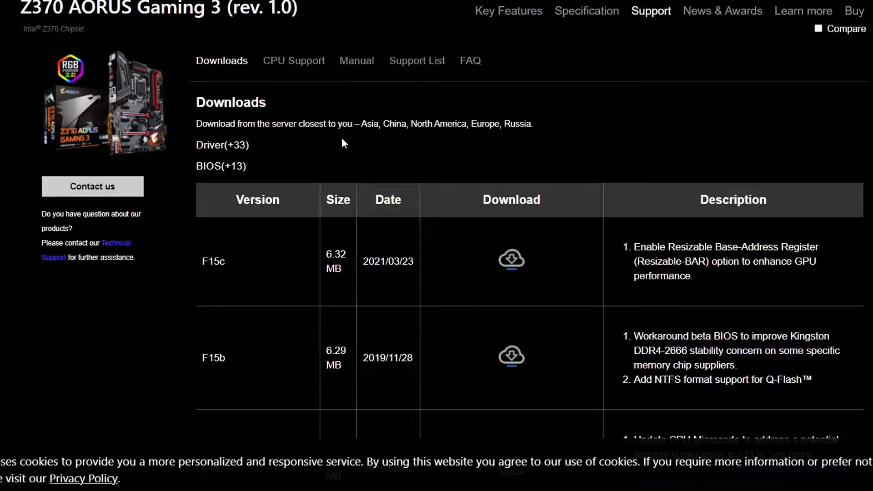
scroll(342, 141, "down", 3)
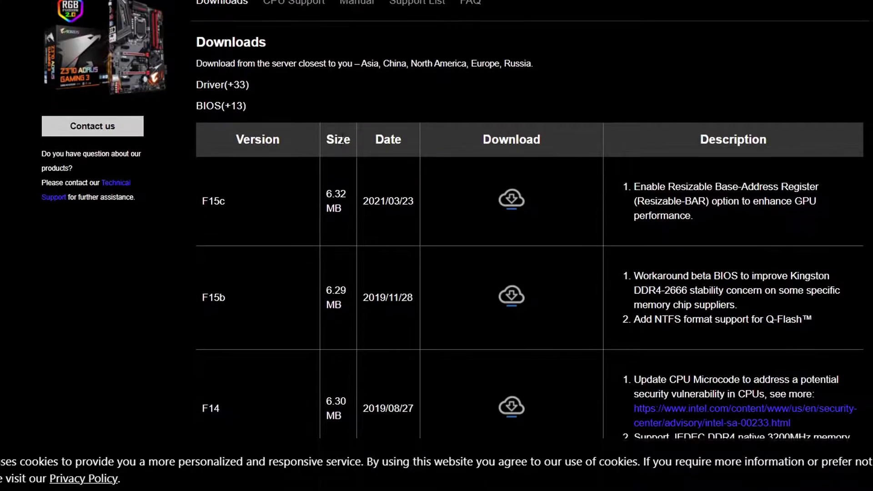
scroll(483, 126, "up", 2)
scroll(478, 122, "up", 2)
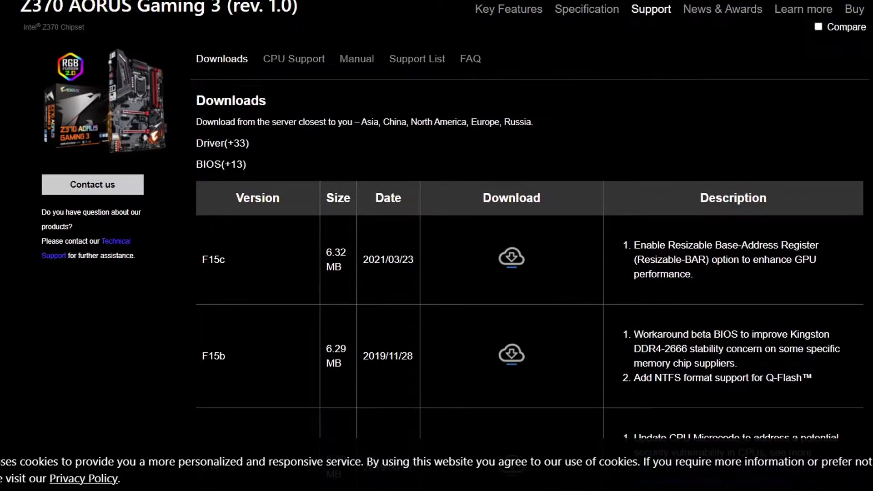
scroll(518, 122, "down", 3)
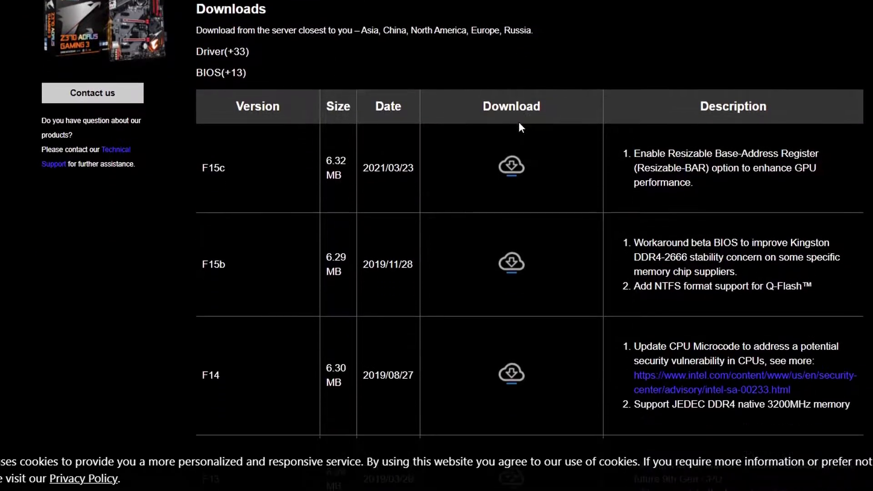
scroll(464, 142, "up", 2)
scroll(448, 157, "up", 1)
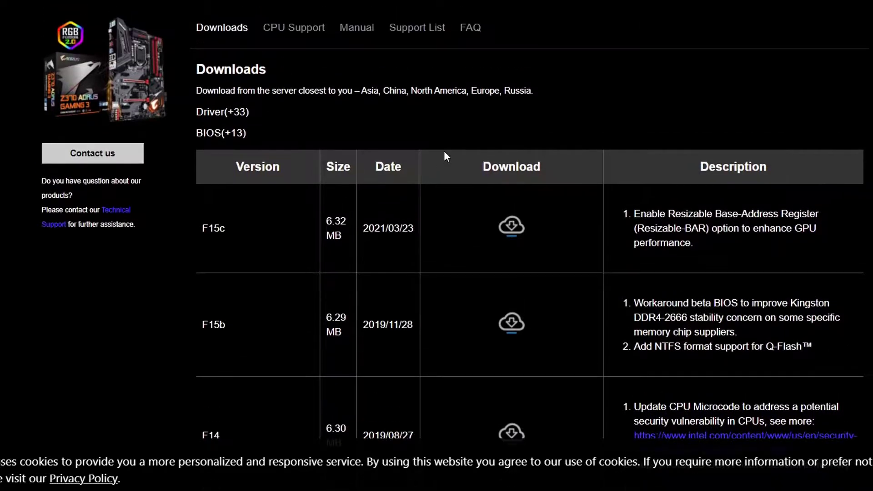
scroll(444, 152, "down", 3)
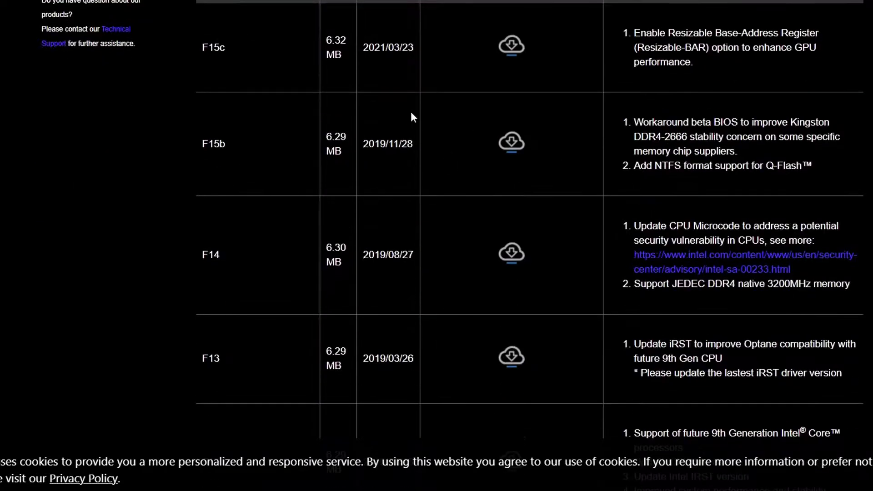
scroll(598, 114, "up", 1)
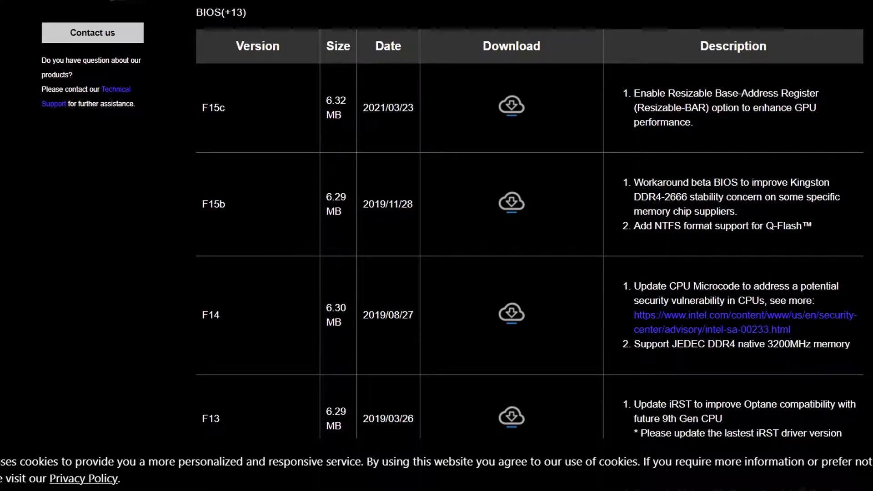
scroll(455, 150, "down", 10)
scroll(449, 191, "up", 13)
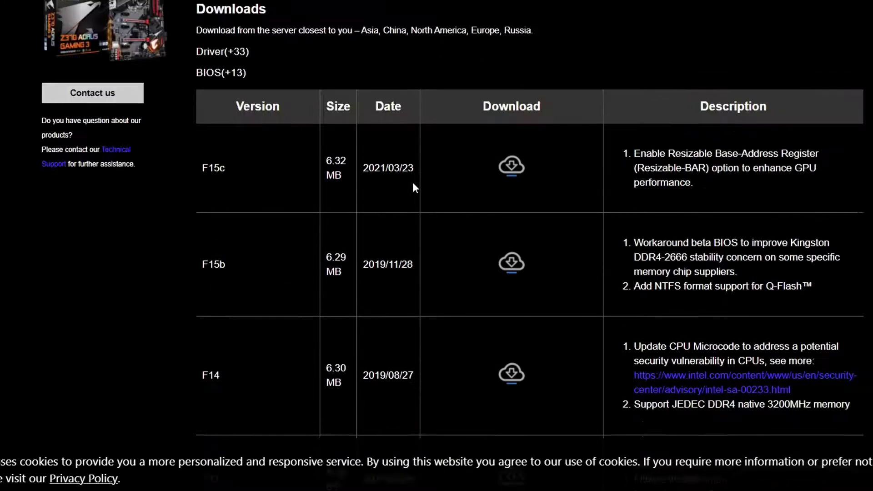
Show the motherboard's driver downloads and look through the Realtek audio drivers and the other driver categories
left_click(221, 113)
scroll(318, 201, "down", 10)
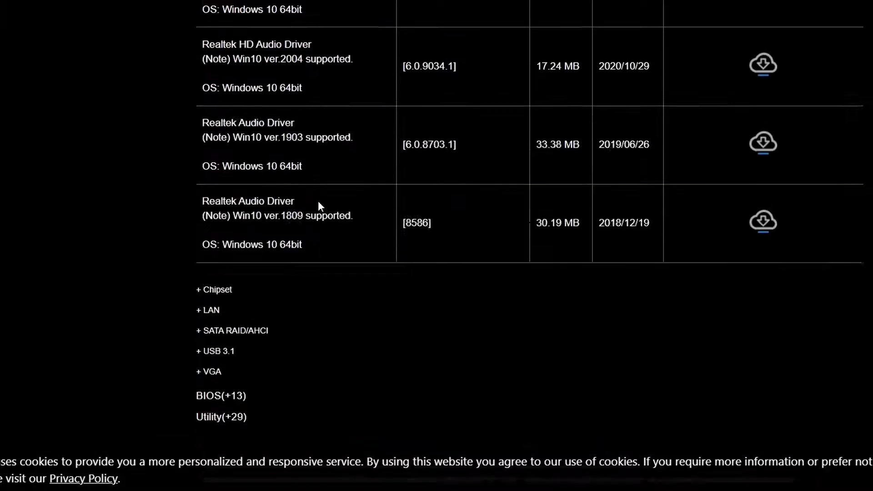
scroll(324, 211, "down", 2)
scroll(246, 270, "up", 5)
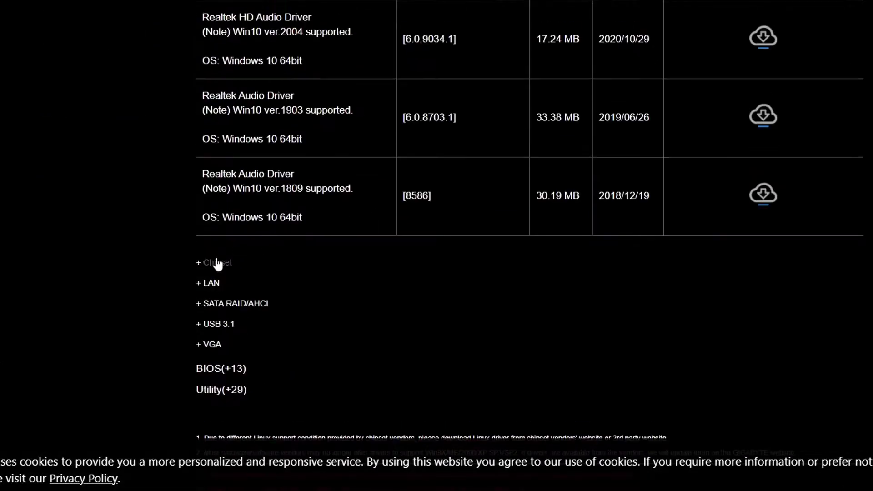
Expand the LAN driver category and examine the versions, dates and supported systems of the Killer LAN drivers
left_click(207, 284)
scroll(214, 235, "up", 5)
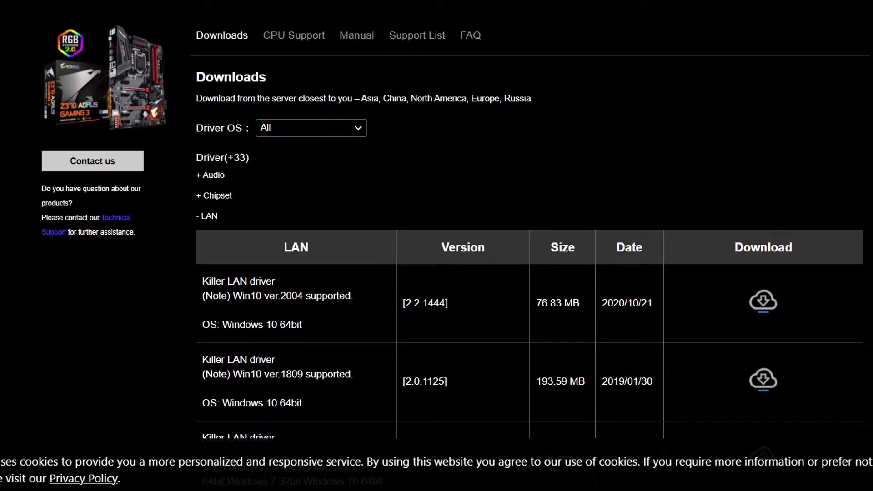
scroll(472, 310, "up", 1)
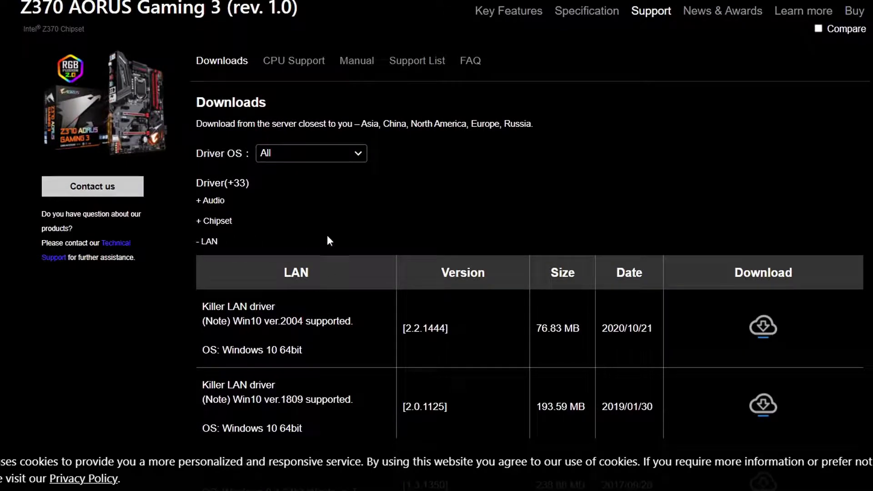
scroll(463, 259, "down", 8)
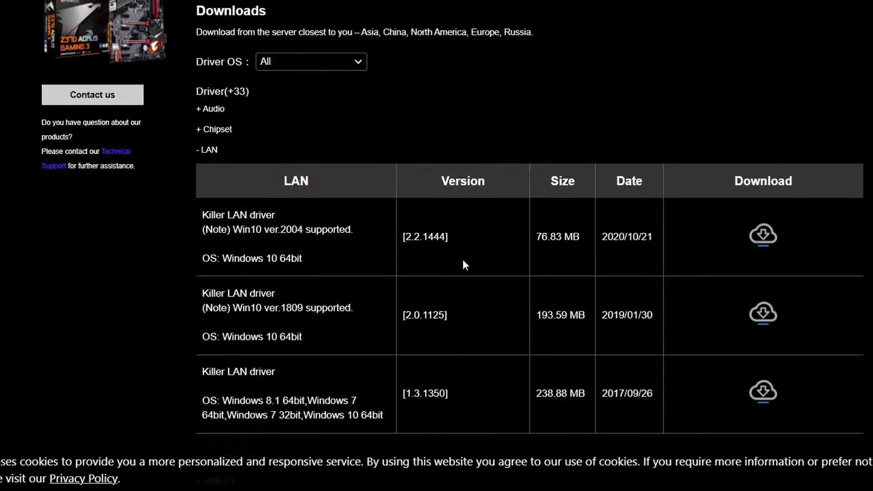
scroll(459, 264, "up", 7)
scroll(466, 260, "up", 2)
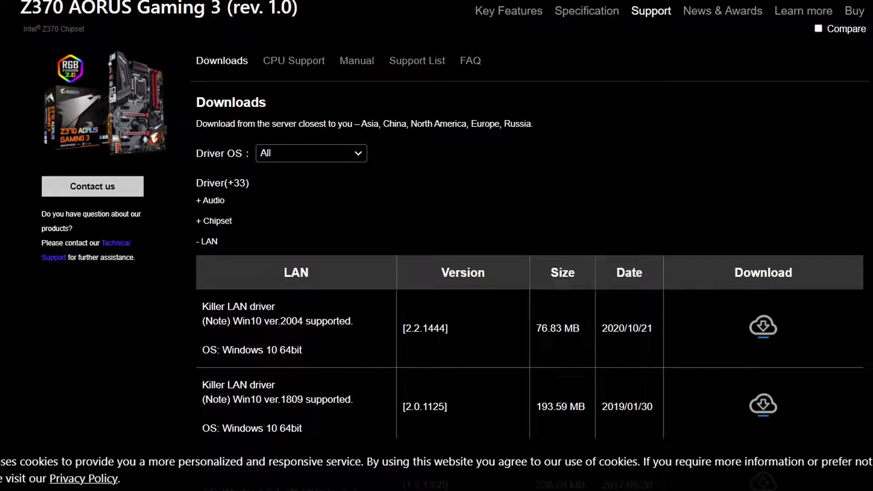
scroll(683, 155, "down", 3)
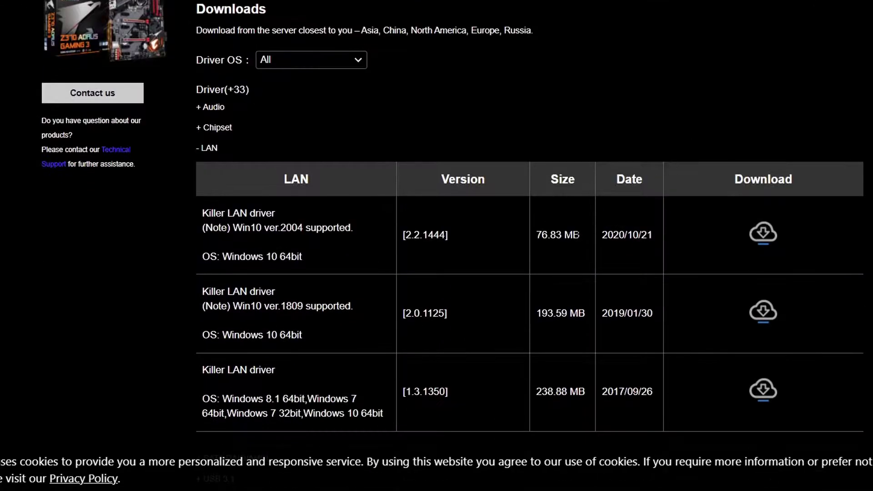
scroll(683, 154, "up", 2)
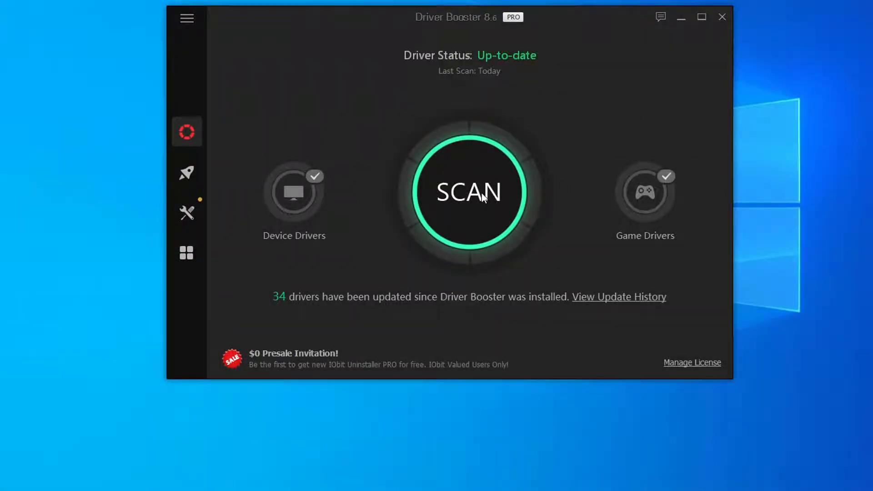
Switch to Driver Booster, scan the computer's drivers and review the list of scanned devices
left_click(483, 196)
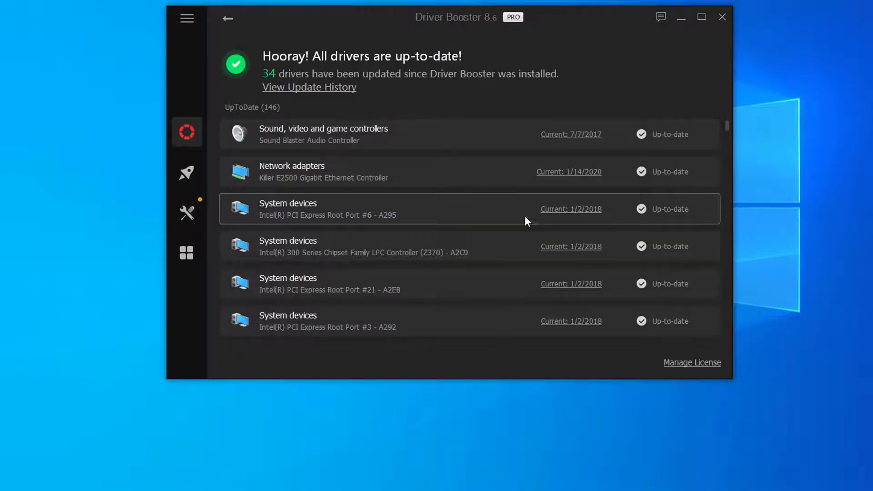
scroll(448, 219, "down", 10)
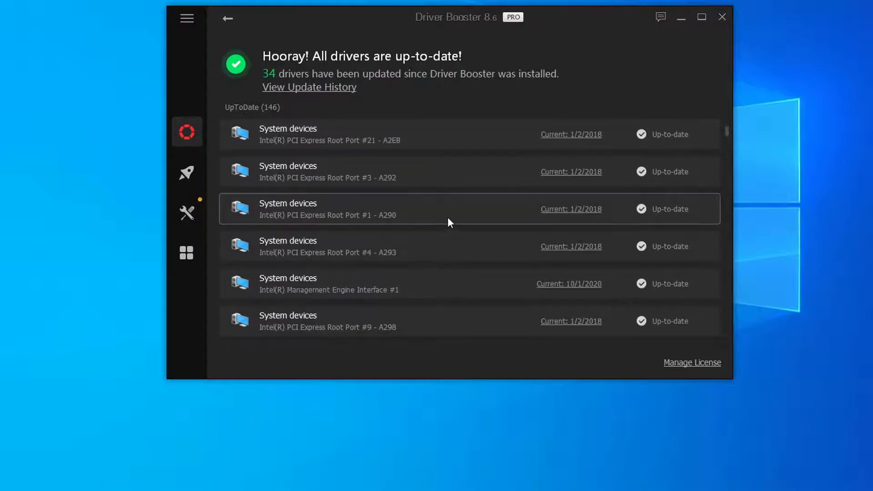
scroll(444, 217, "down", 5)
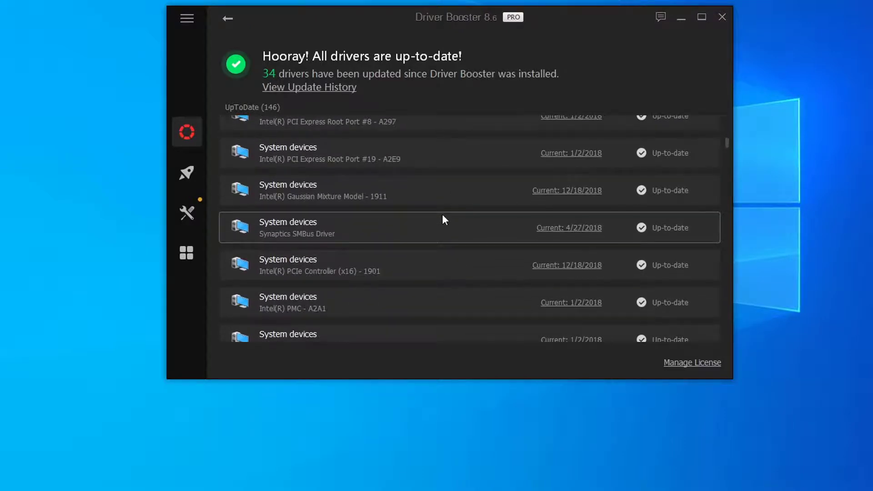
scroll(444, 217, "down", 8)
scroll(459, 220, "up", 10)
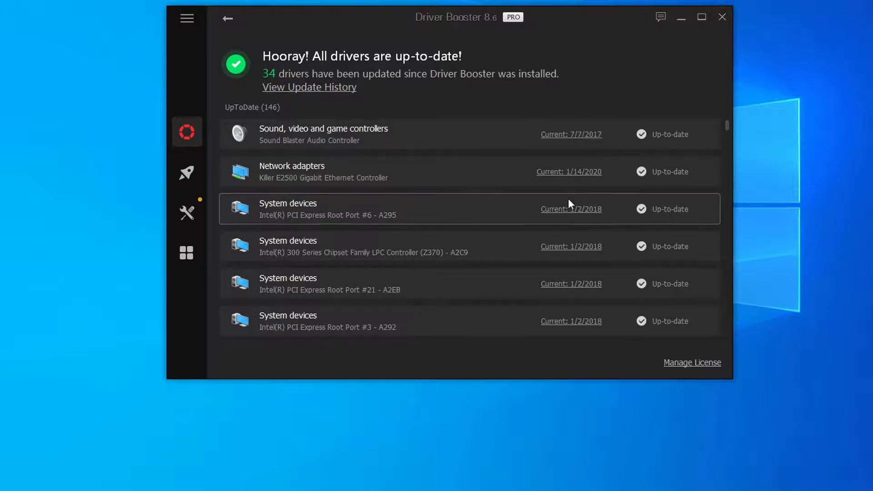
scroll(503, 223, "down", 6)
scroll(481, 225, "down", 10)
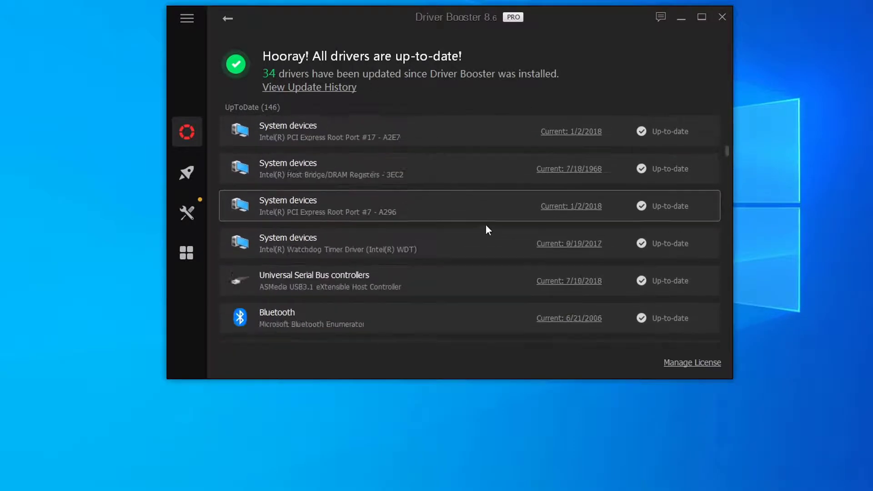
scroll(504, 229, "up", 3)
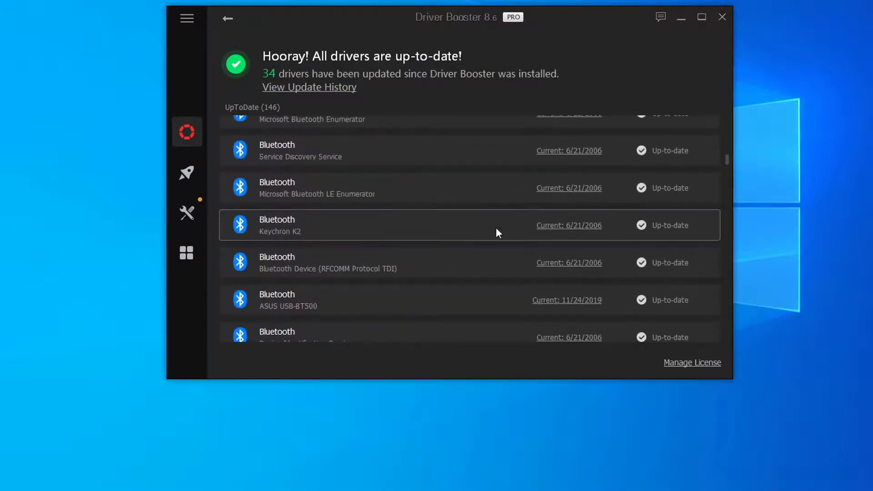
scroll(498, 228, "up", 12)
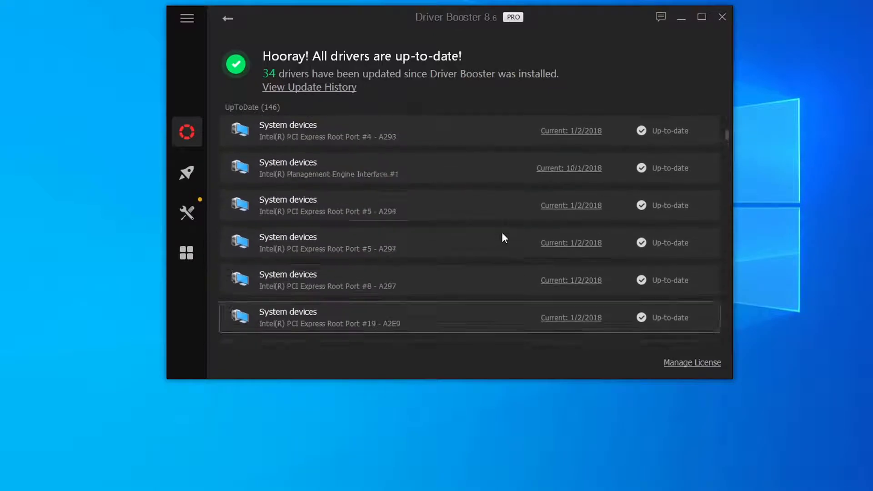
scroll(492, 231, "up", 2)
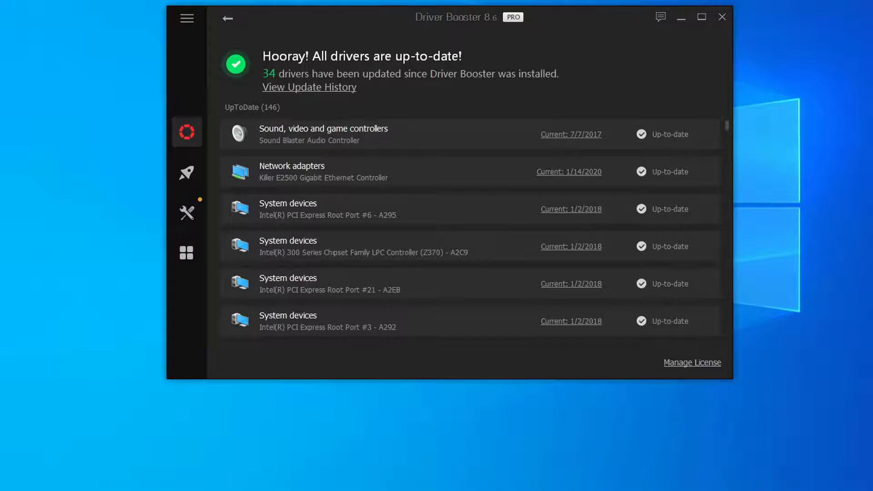
Look through the Game Boost and System Optimize, Tools and Action Center pages, and return to the driver scan results
left_click(185, 173)
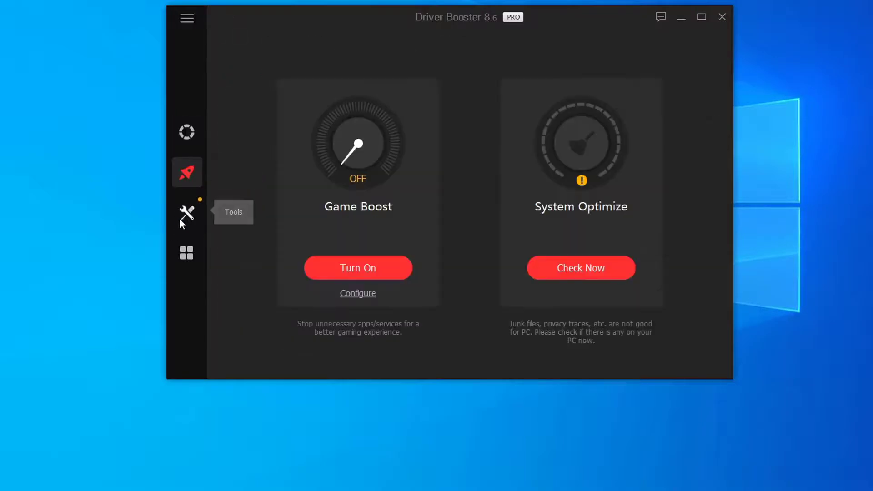
left_click(182, 215)
left_click(178, 254)
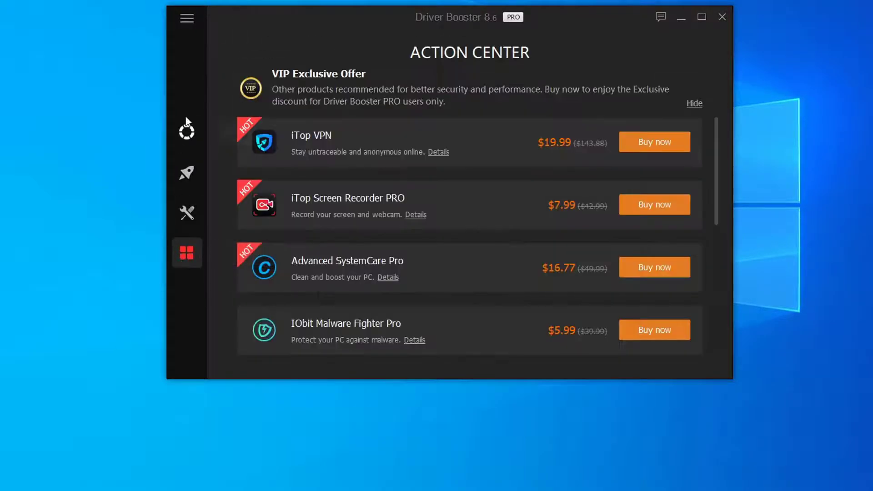
left_click(186, 123)
scroll(523, 110, "down", 2)
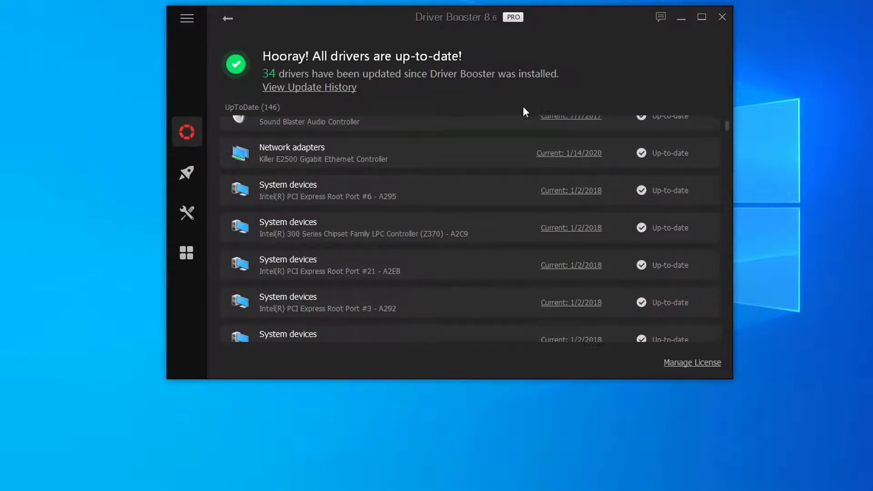
scroll(521, 112, "up", 2)
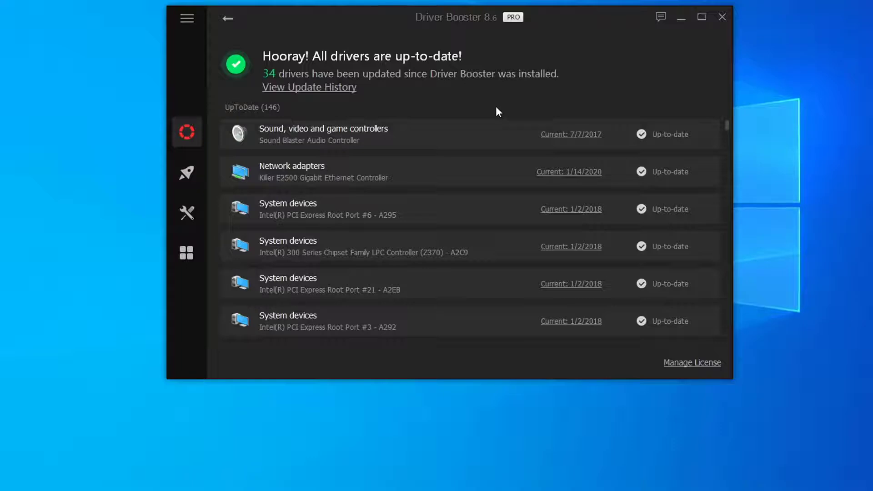
scroll(495, 111, "down", 3)
scroll(487, 122, "up", 3)
scroll(467, 148, "down", 3)
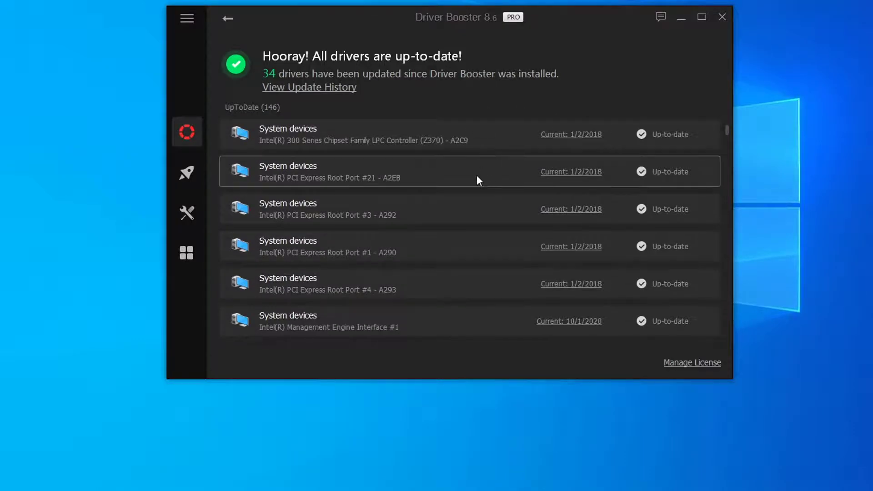
scroll(473, 178, "up", 3)
scroll(468, 182, "down", 5)
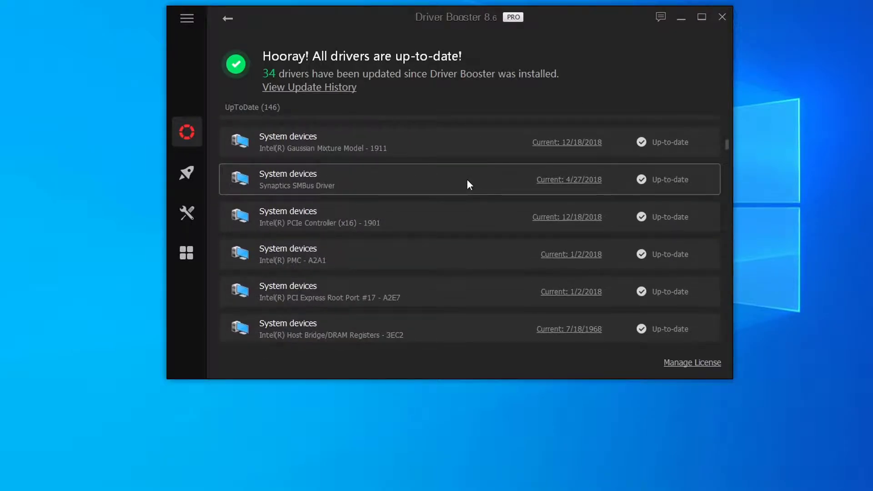
scroll(468, 179, "up", 5)
scroll(500, 156, "up", 1)
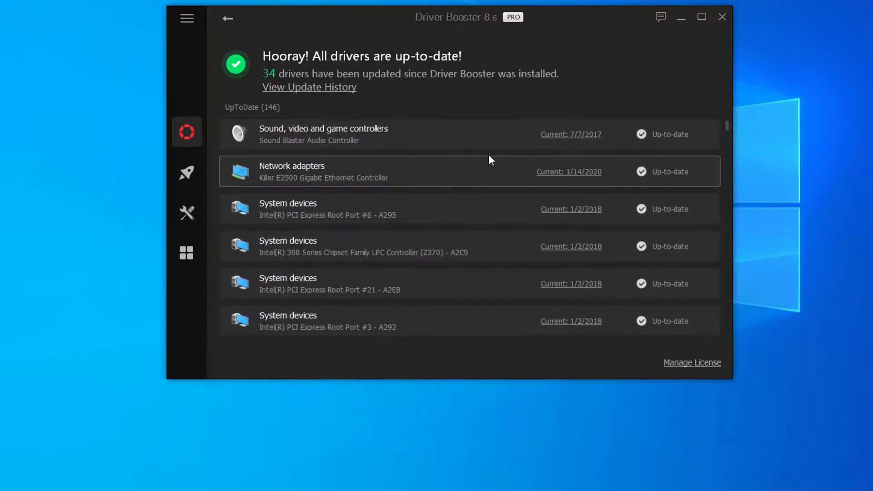